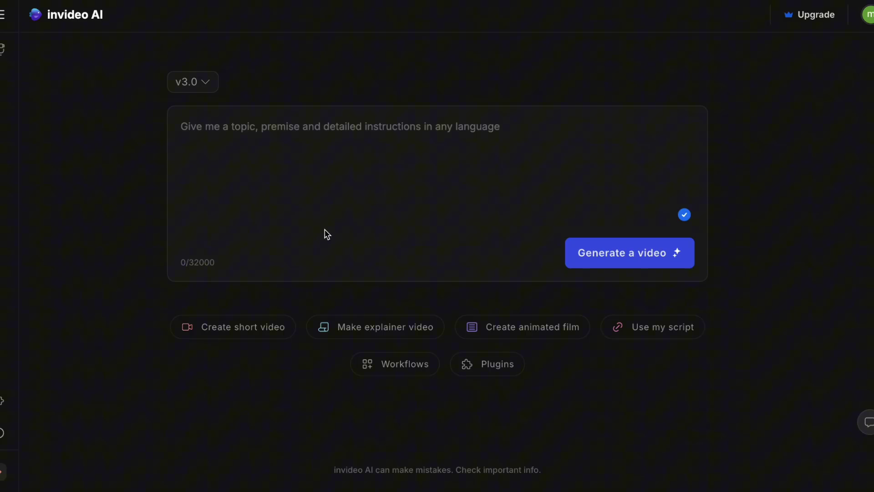
Start the Short ad video workflow and paste the pizza ad brief as its topic.
{"action": "left_click", "coordinate": [392, 368]}
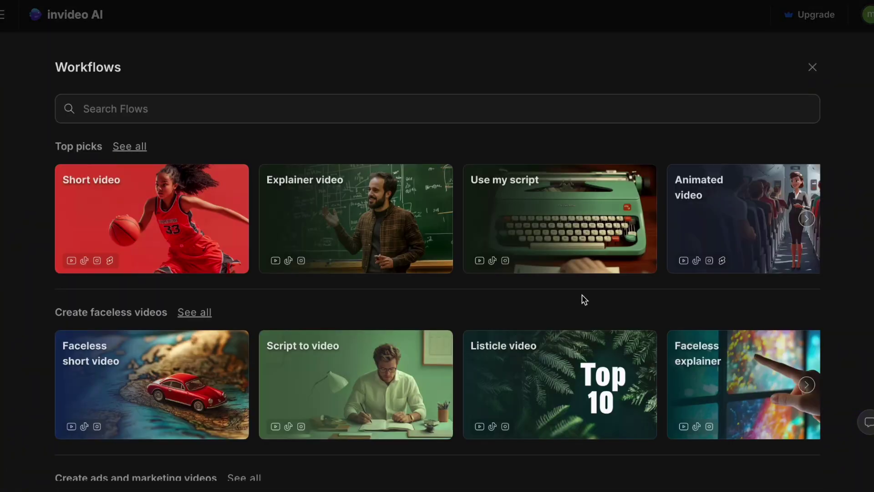
{"action": "scroll", "coordinate": [581, 299], "scroll_direction": "down", "scroll_amount": 1}
{"action": "scroll", "coordinate": [581, 299], "scroll_direction": "down", "scroll_amount": 2}
{"action": "scroll", "coordinate": [581, 297], "scroll_direction": "down", "scroll_amount": 2}
{"action": "scroll", "coordinate": [581, 295], "scroll_direction": "down", "scroll_amount": 1}
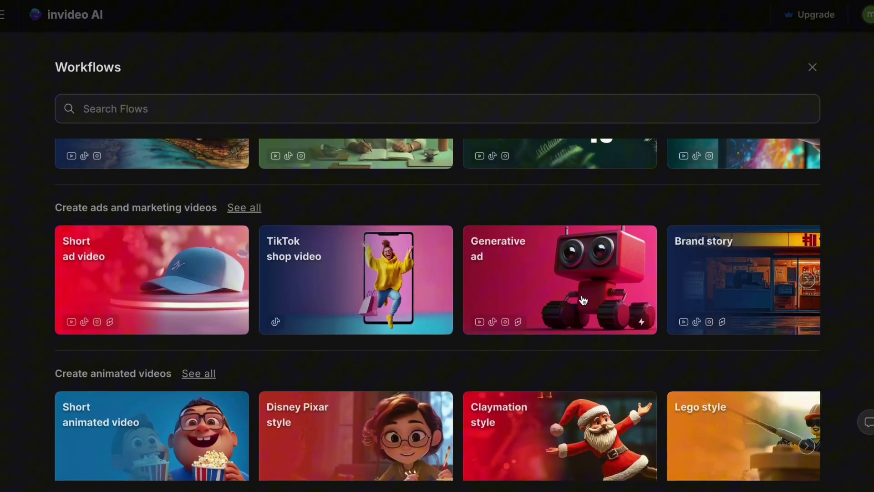
{"action": "scroll", "coordinate": [578, 296], "scroll_direction": "down", "scroll_amount": 1}
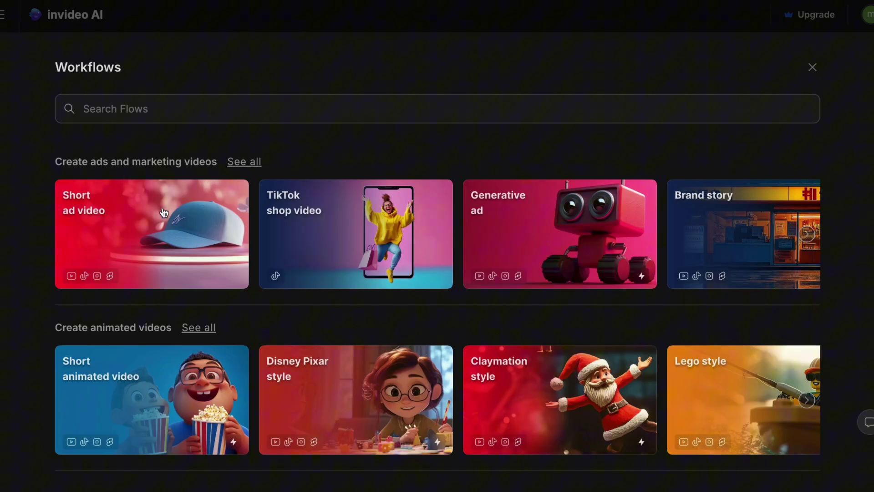
{"action": "left_click", "coordinate": [158, 234]}
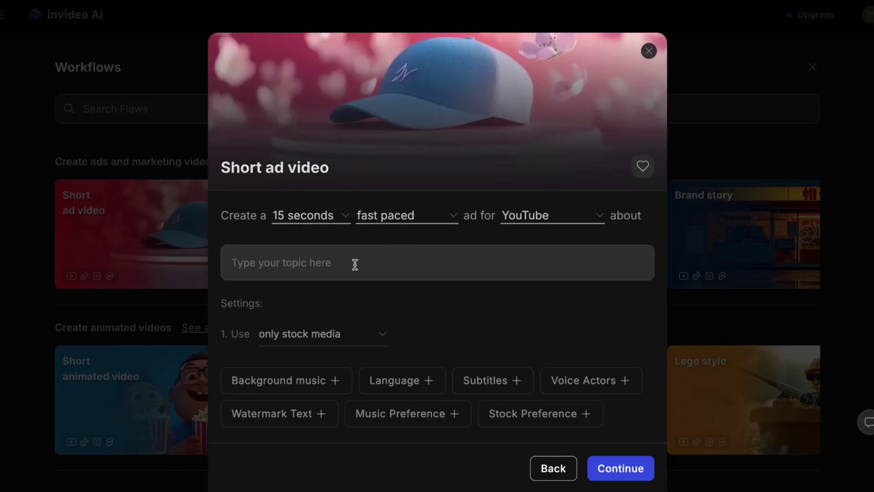
{"action": "right_click", "coordinate": [295, 264]}
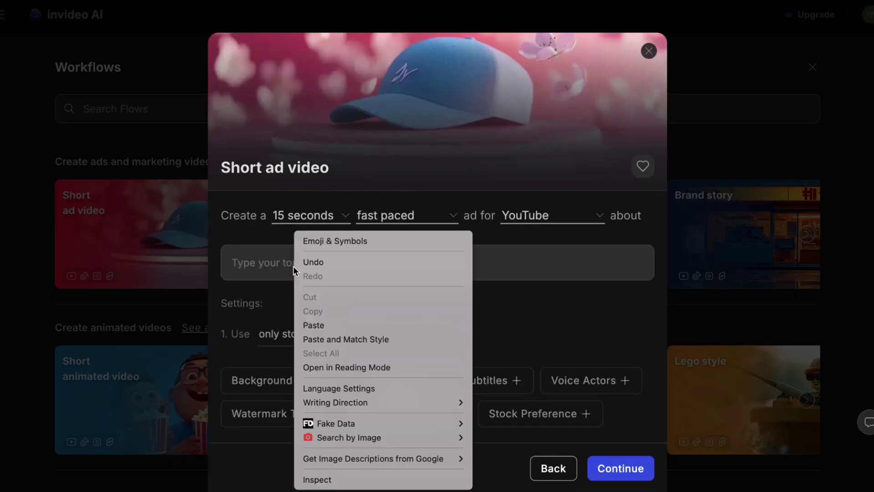
{"action": "left_click", "coordinate": [343, 327]}
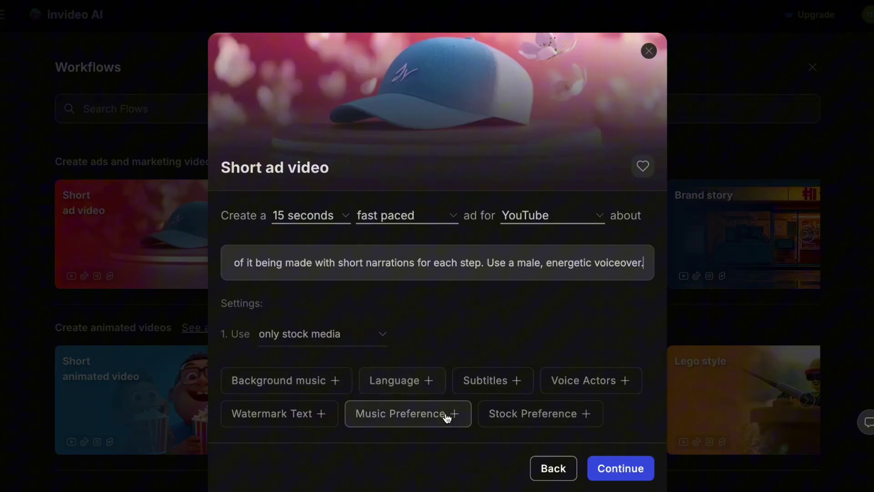
Add a Music Preference, keep stock media as the only source, and submit the brief.
{"action": "left_click", "coordinate": [403, 413]}
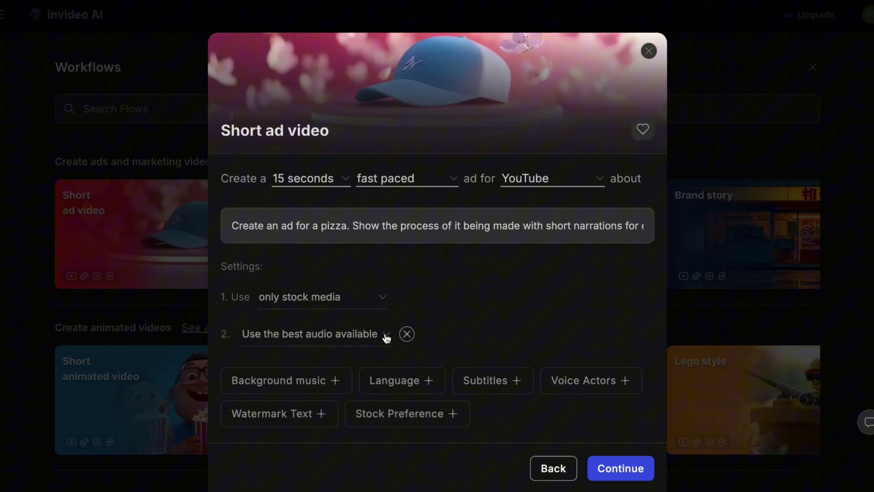
{"action": "left_click", "coordinate": [386, 337]}
{"action": "left_click", "coordinate": [386, 336]}
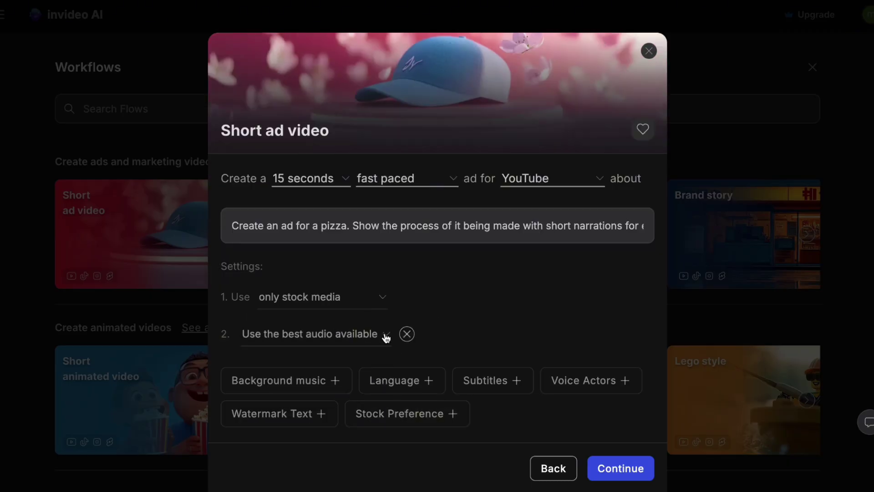
{"action": "left_click", "coordinate": [353, 299]}
{"action": "left_click", "coordinate": [501, 348]}
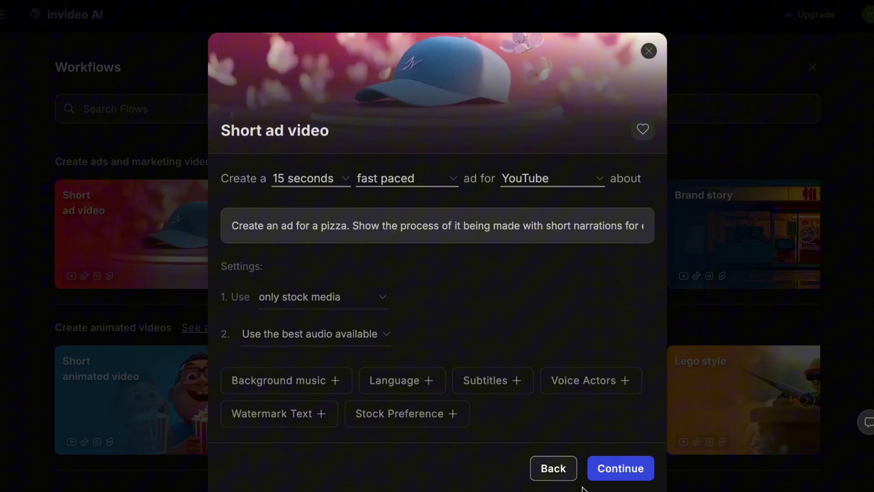
{"action": "left_click", "coordinate": [612, 471]}
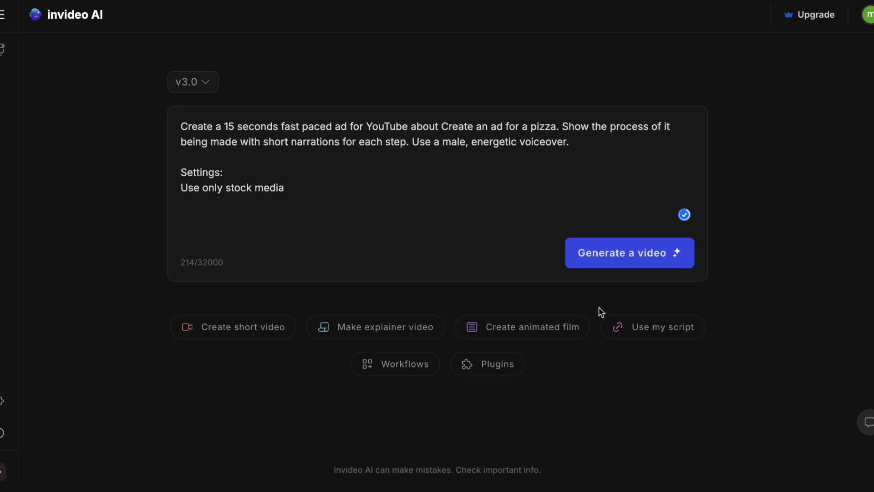
Generate the pizza ad video, then switch its media to Generative Media.
{"action": "left_click", "coordinate": [603, 267]}
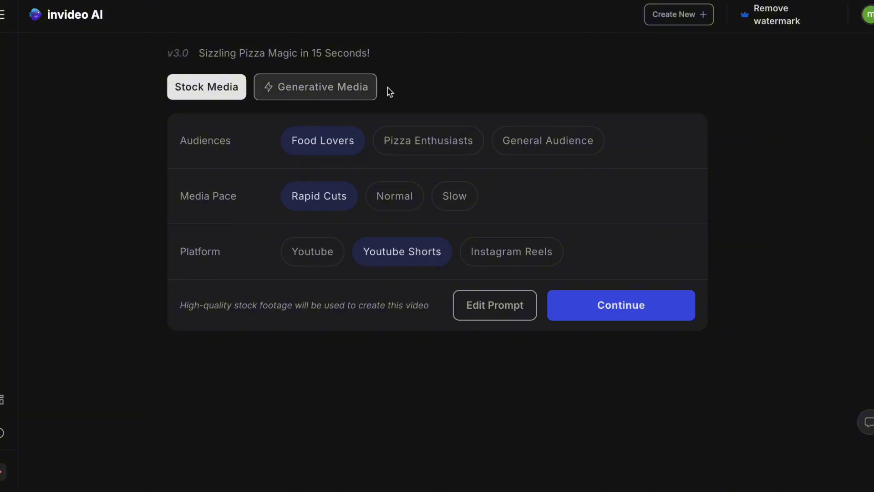
{"action": "left_click", "coordinate": [320, 91]}
{"action": "left_click", "coordinate": [317, 89]}
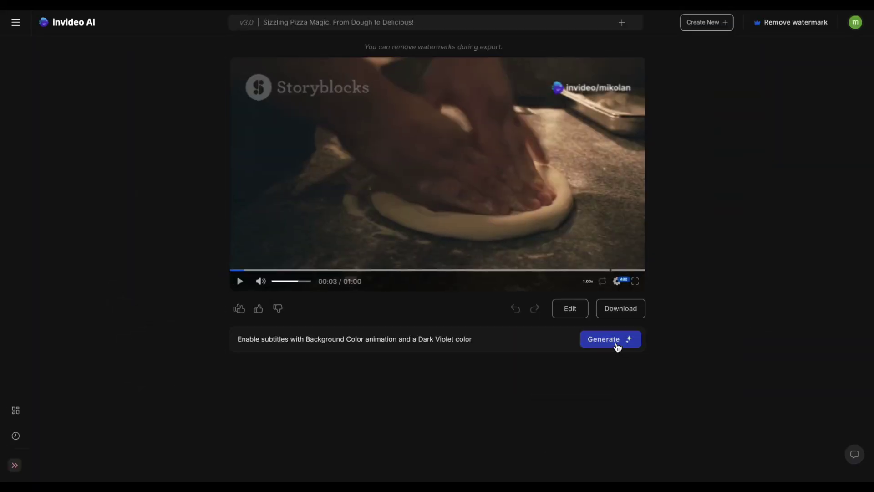
Apply the Dark Violet animated-background subtitle suggestion, then pause the preview.
{"action": "left_click", "coordinate": [614, 345]}
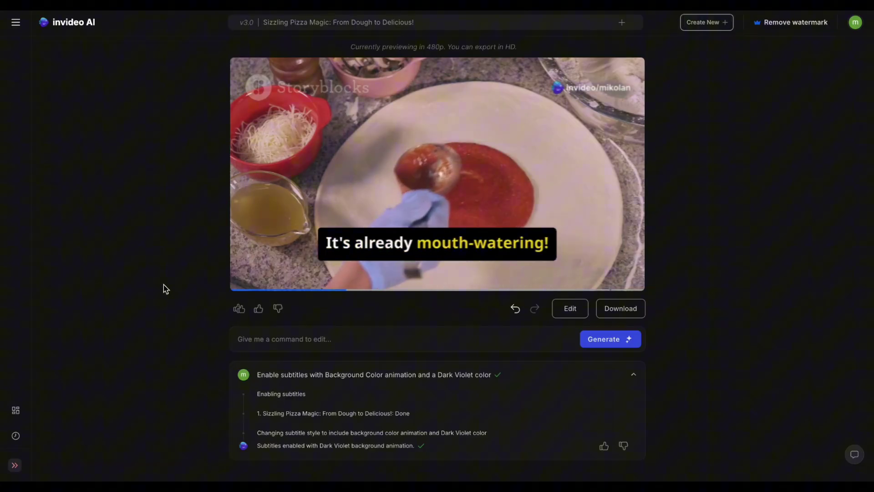
{"action": "left_click", "coordinate": [437, 171]}
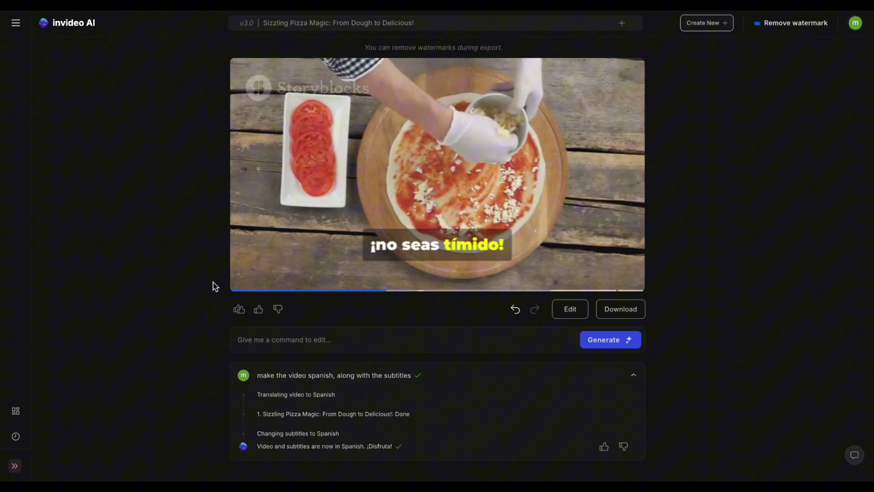
Pause the Spanish pizza video at 0:30 on the ingredients caption.
{"action": "left_click", "coordinate": [239, 282]}
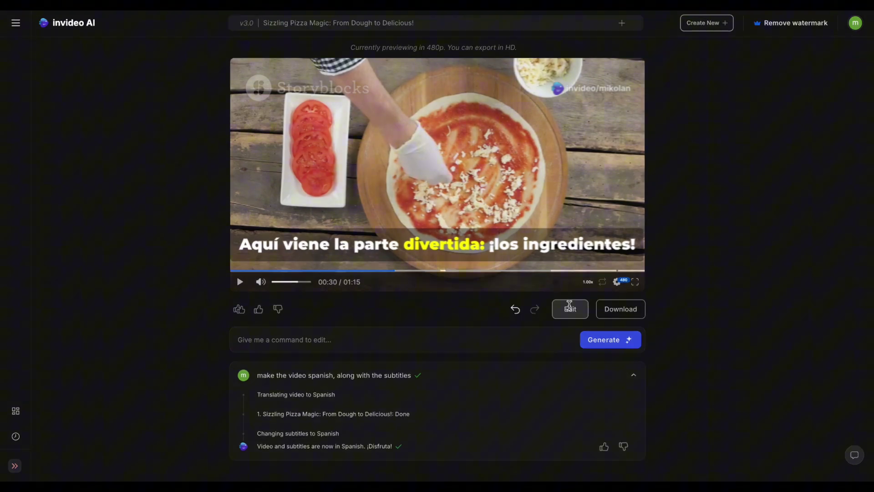
In the detailed editor, replace the pizza-baking-in-oven clip with AI-generated media.
{"action": "left_click", "coordinate": [570, 312]}
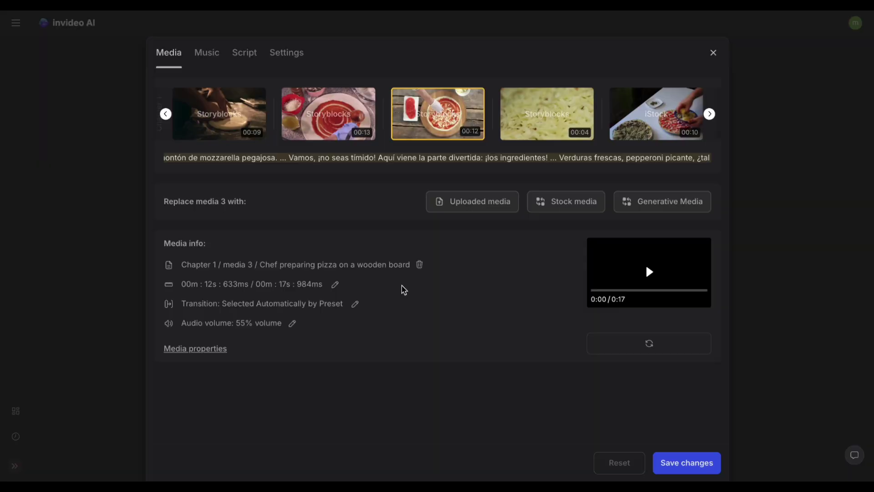
{"action": "scroll", "coordinate": [455, 121], "scroll_direction": "right", "scroll_amount": 5}
{"action": "left_click", "coordinate": [421, 123]}
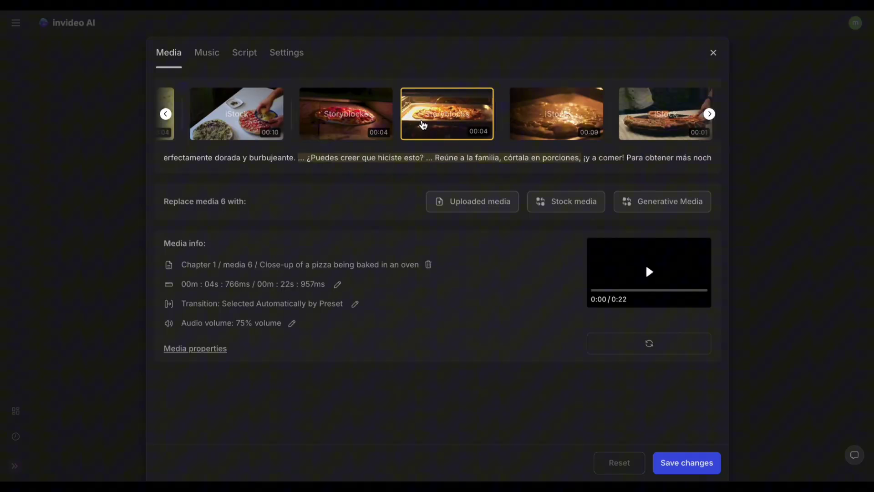
{"action": "left_click", "coordinate": [636, 207]}
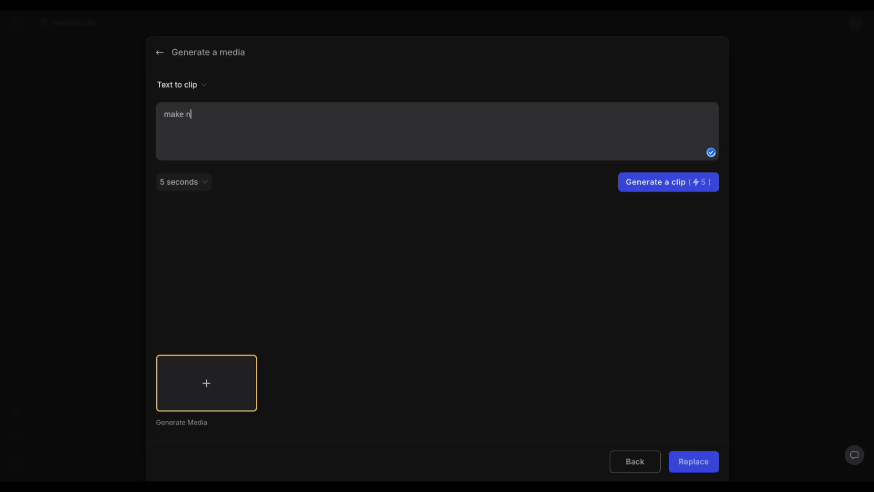
{"action": "type", "text": "ow pizz"}
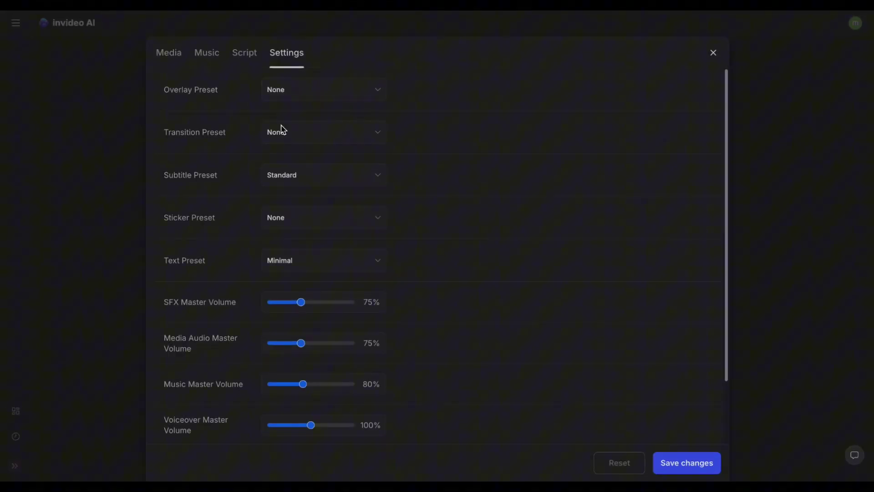
Browse the subtitle style presets and close them, keeping Standard subtitles.
{"action": "left_click", "coordinate": [293, 180]}
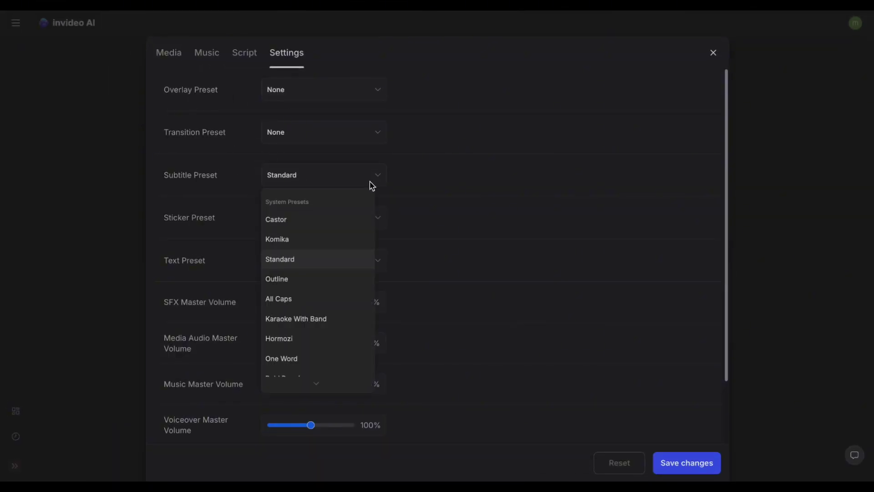
{"action": "left_click", "coordinate": [385, 178]}
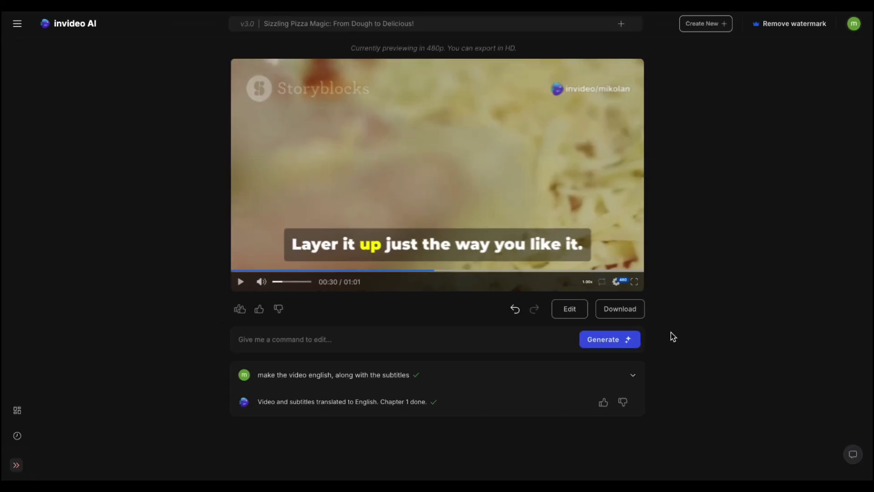
Open the download settings for the English pizza video.
{"action": "left_click", "coordinate": [632, 311]}
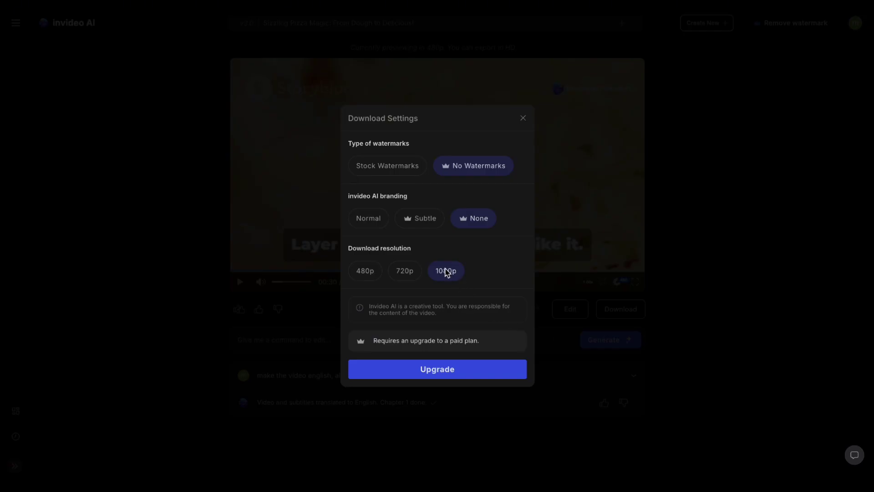
Show the paid plans: Free, Plus $28, Max $48, Generative $96 monthly.
{"action": "left_click", "coordinate": [437, 371]}
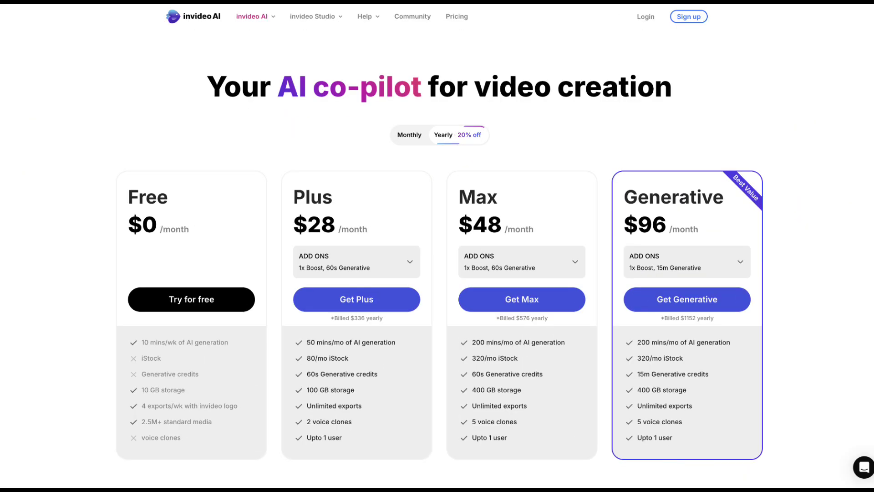